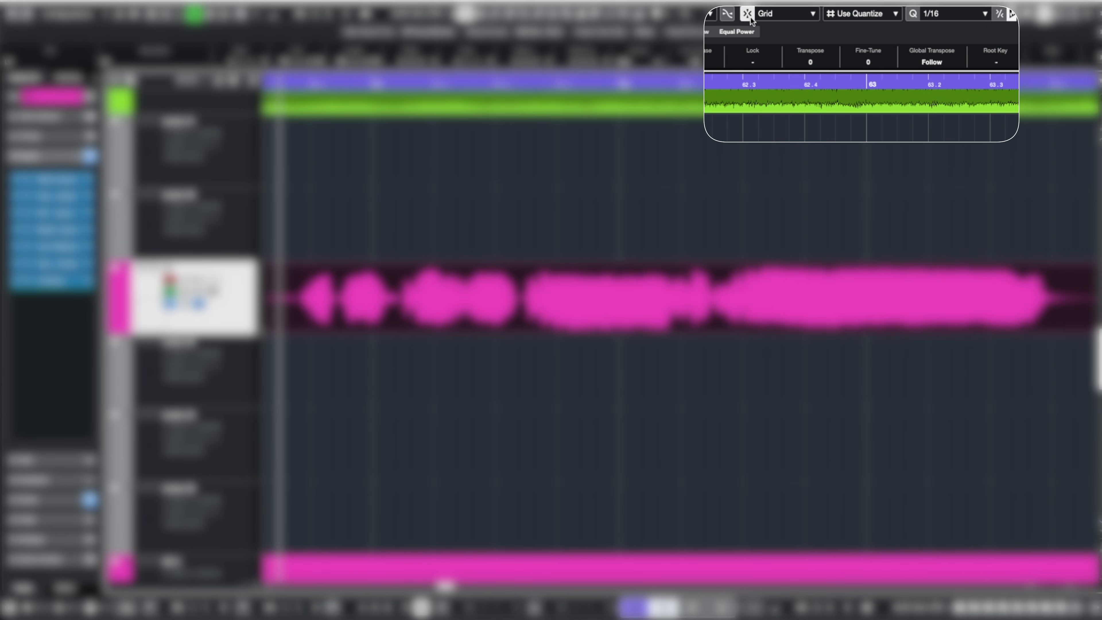
Turn on snapping and choose 1/16 as the quantize grid value.
{"action": "left_click", "coordinate": [749, 17]}
{"action": "left_click", "coordinate": [748, 16]}
{"action": "left_click", "coordinate": [932, 15]}
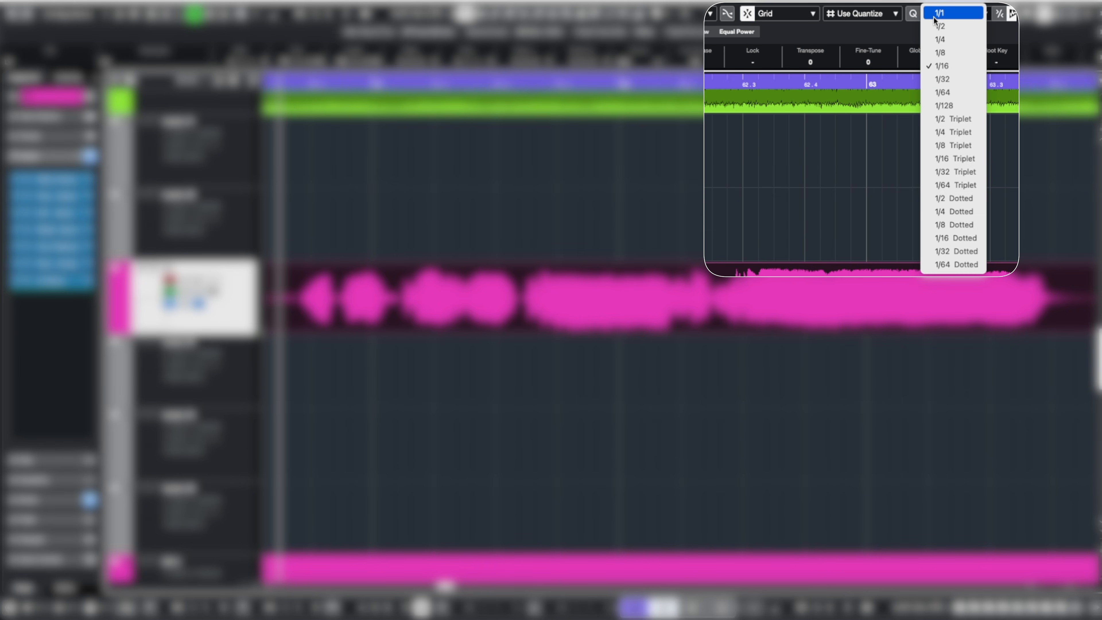
{"action": "left_click", "coordinate": [941, 65]}
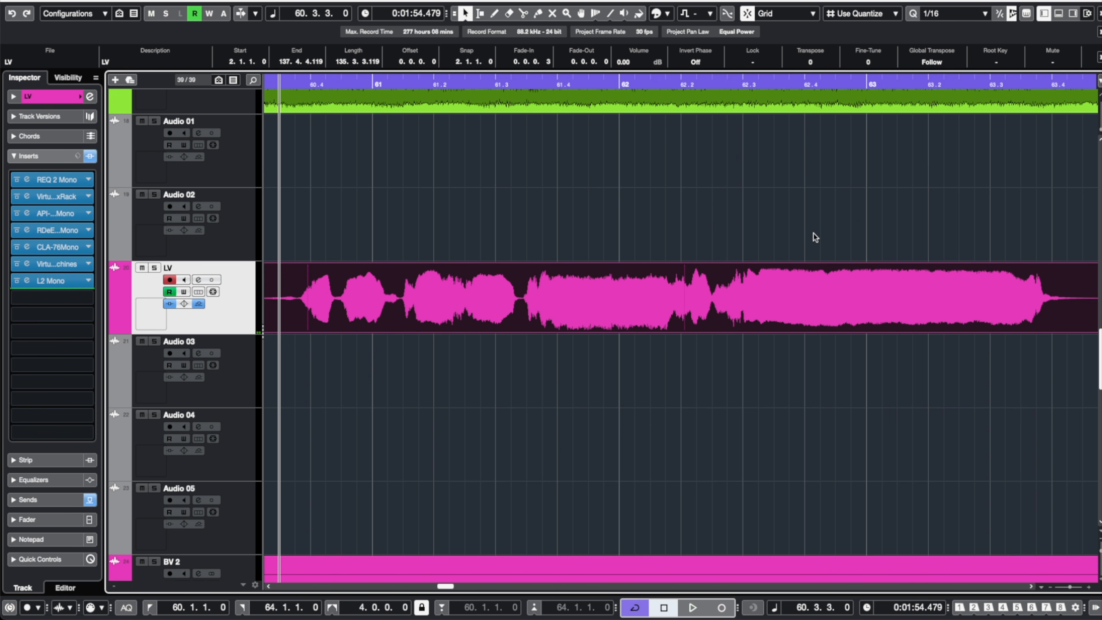
Set the quantize grid to 1/8 for chopping the LV vocal event.
{"action": "scroll", "coordinate": [813, 234], "scroll_direction": "up", "scroll_amount": 5}
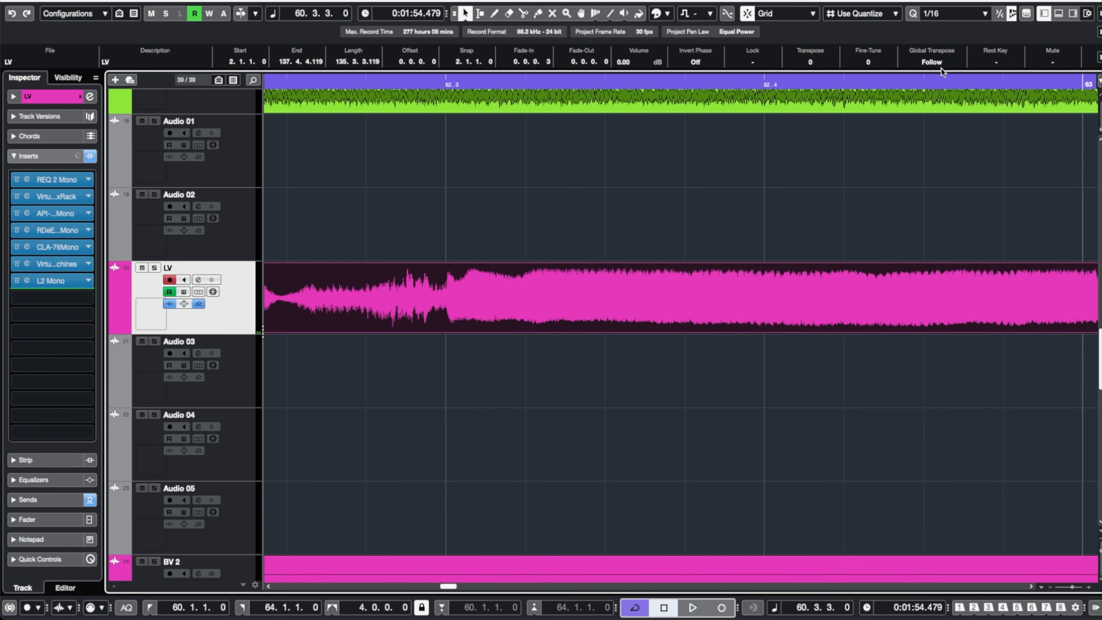
{"action": "left_click", "coordinate": [948, 13]}
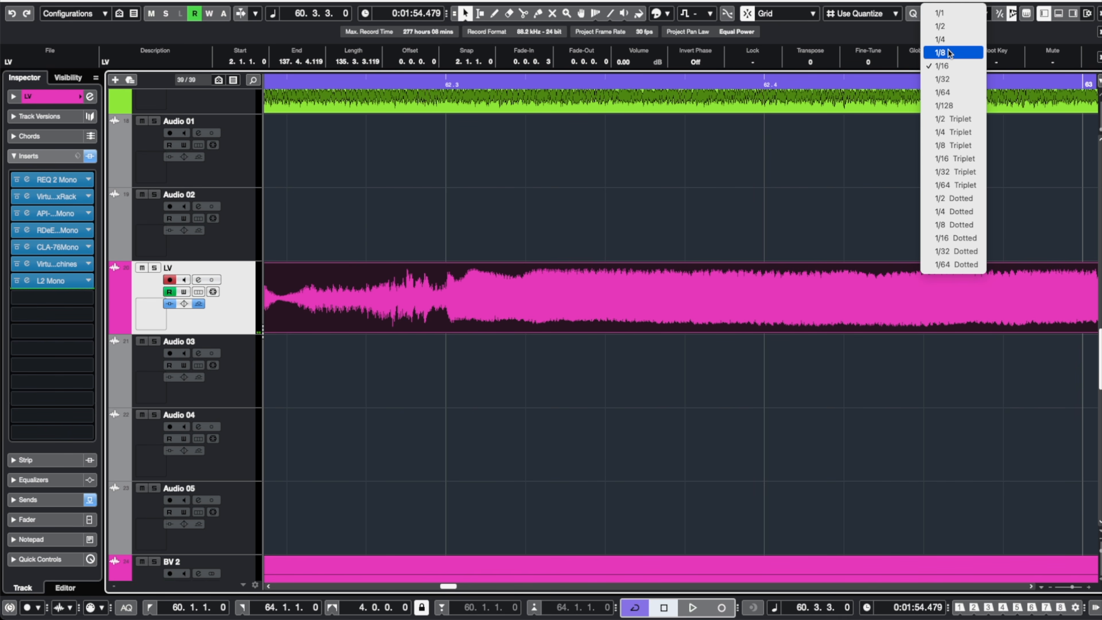
{"action": "left_click", "coordinate": [948, 52]}
Switch to the Scissors tool and split the LV vocal event at 62.4.1 and 62.4.3.
{"action": "left_click", "coordinate": [764, 83]}
{"action": "left_click_drag", "start_coordinate": [707, 211], "coordinate": [768, 292]}
{"action": "key", "text": "3"}
{"action": "left_click", "coordinate": [769, 293]}
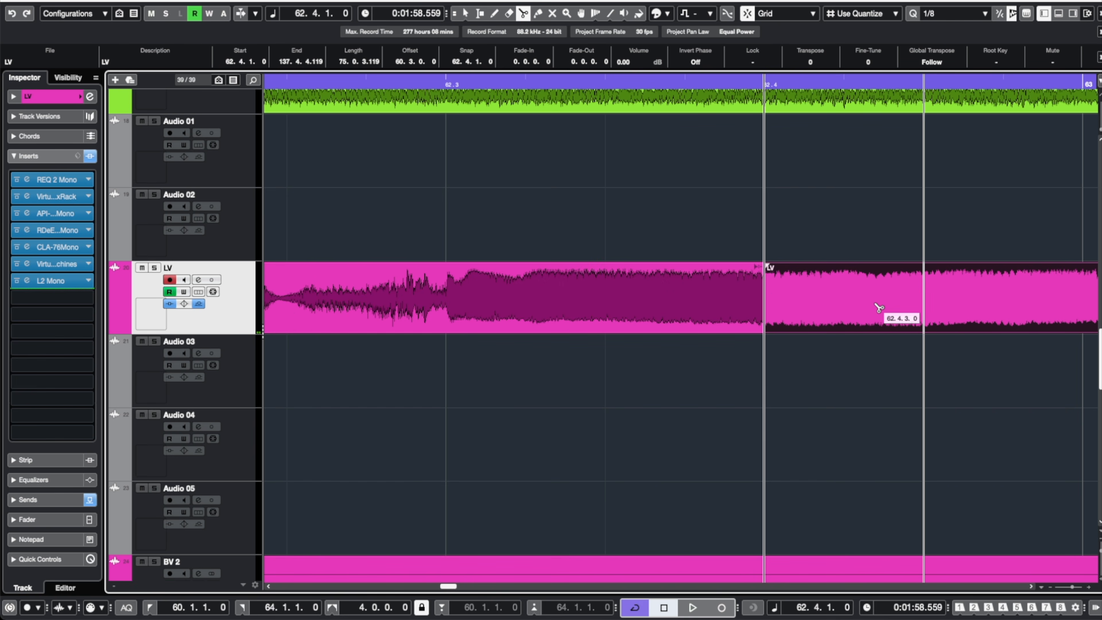
{"action": "left_click", "coordinate": [898, 309]}
Set the quantize grid to 1/16 Triplet.
{"action": "key", "text": "g"}
{"action": "key", "text": "g"}
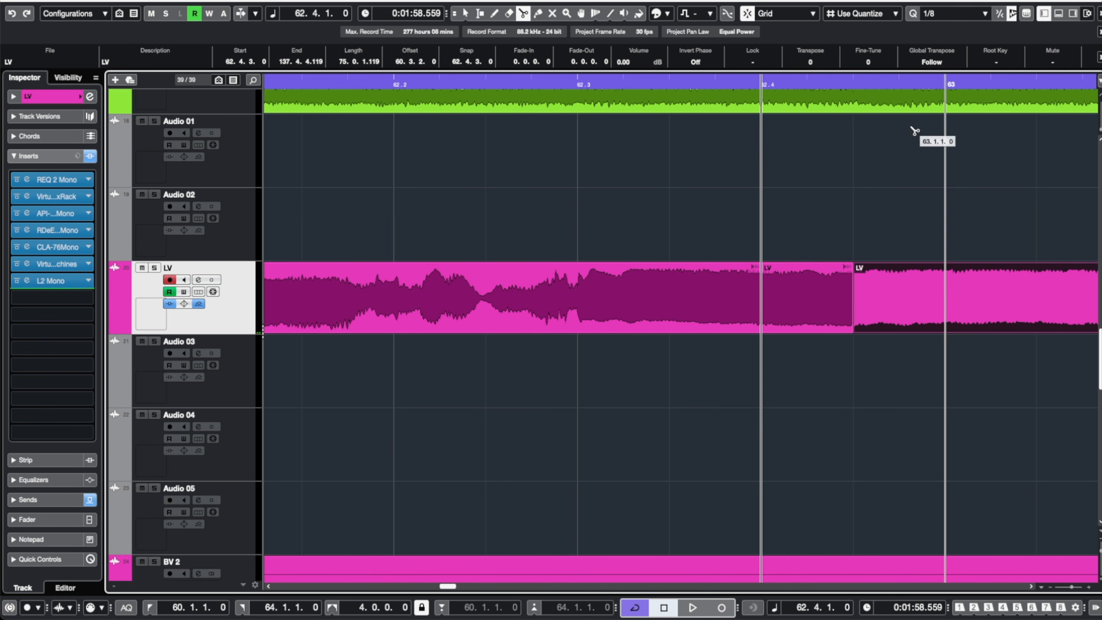
{"action": "left_click", "coordinate": [968, 16]}
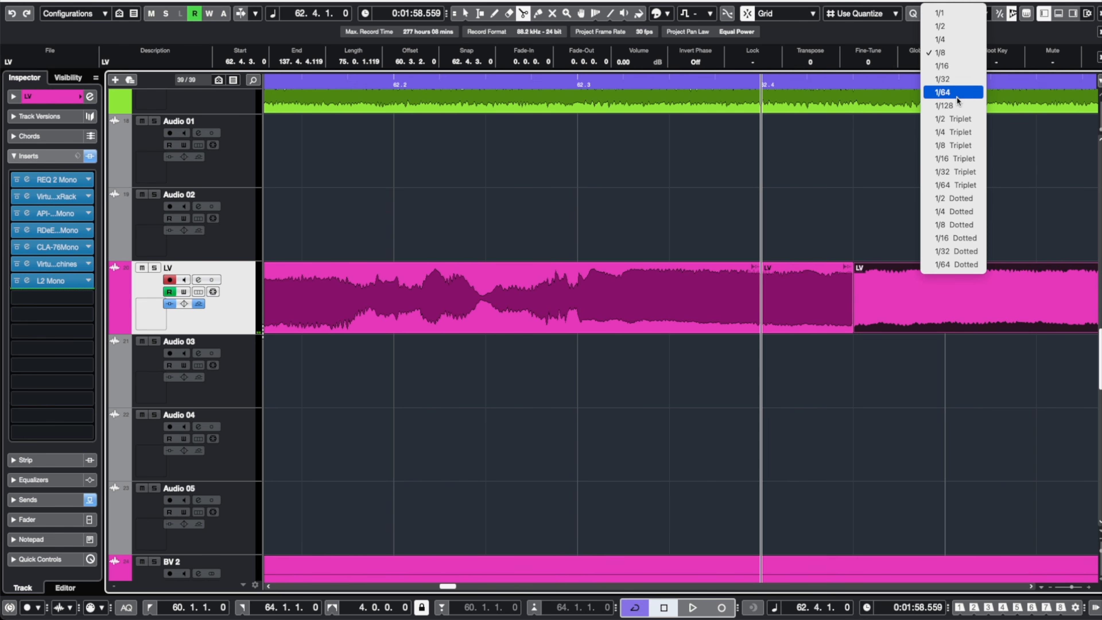
{"action": "left_click", "coordinate": [960, 158]}
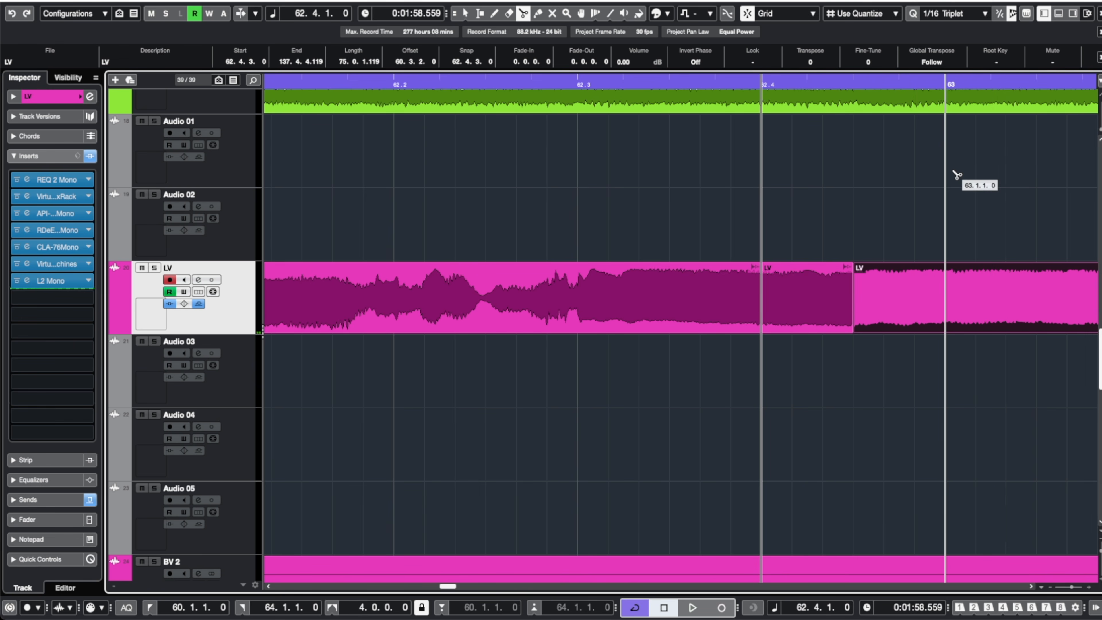
Split the LV vocal event at three consecutive 1/16-triplet positions just before bar 63.
{"action": "left_click", "coordinate": [894, 304]}
{"action": "left_click", "coordinate": [905, 304]}
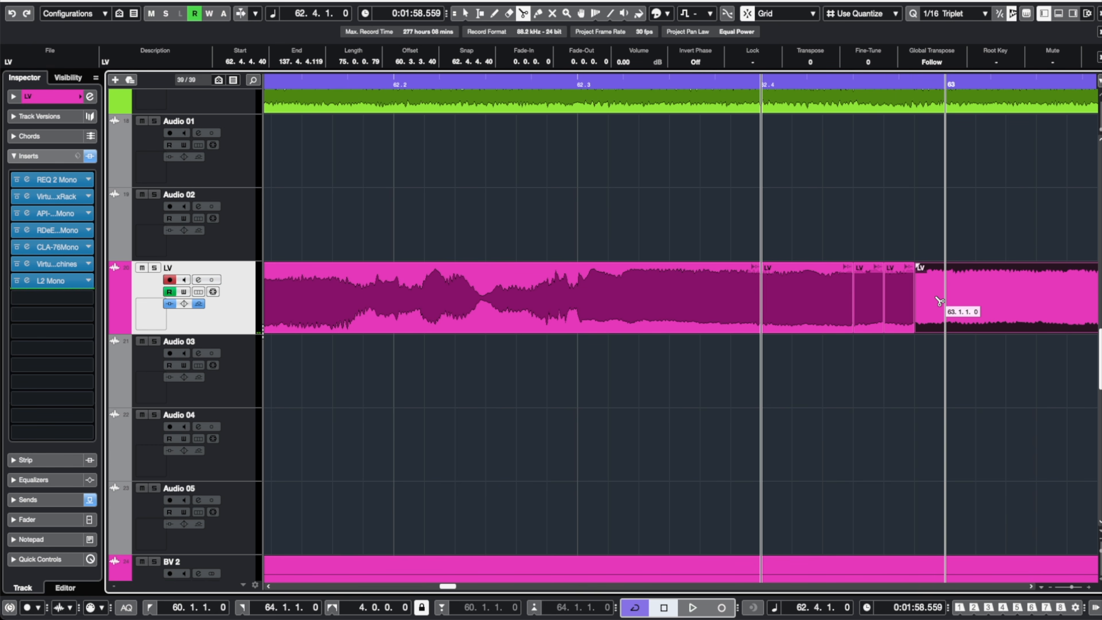
{"action": "left_click", "coordinate": [937, 301]}
Set the grid to 1/8 and split the vocal event at 63.1.3.
{"action": "scroll", "coordinate": [939, 301], "scroll_direction": "right", "scroll_amount": 3}
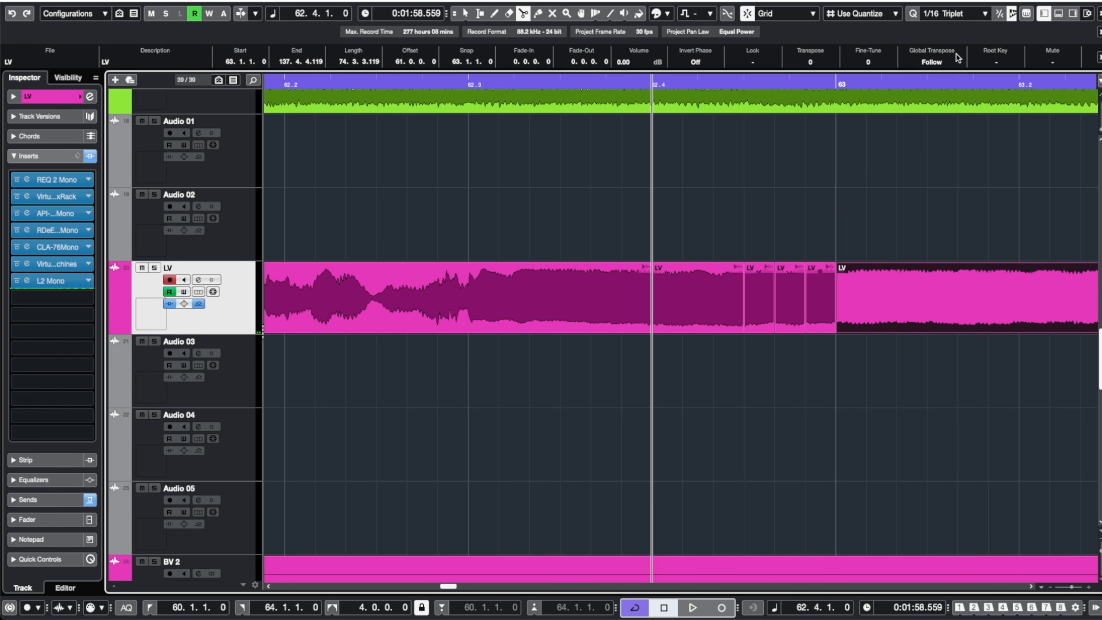
{"action": "left_click", "coordinate": [946, 15]}
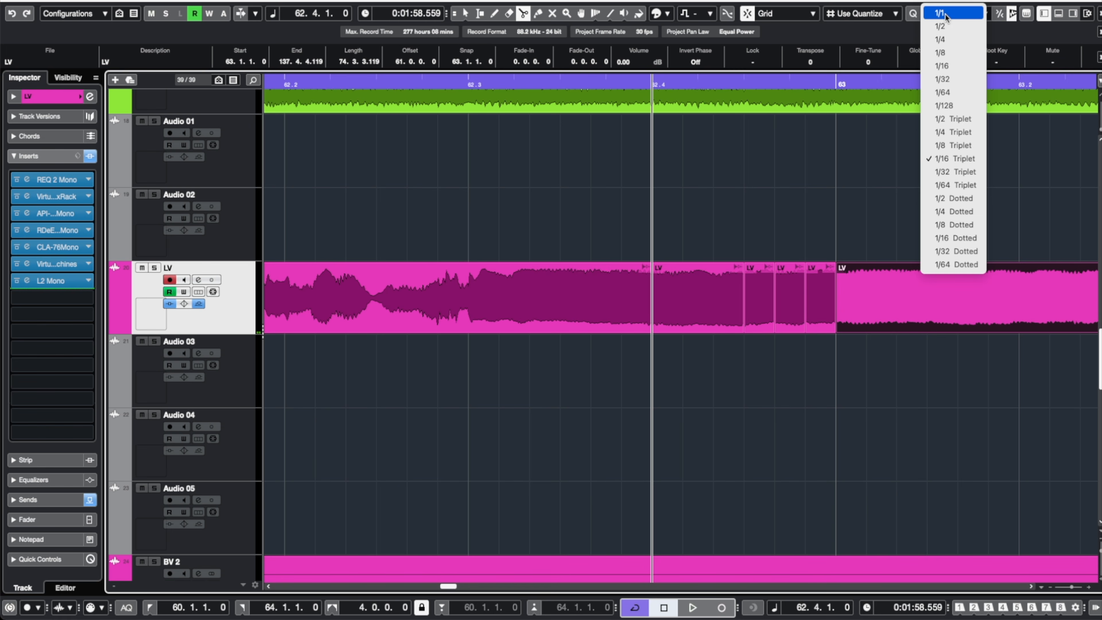
{"action": "left_click", "coordinate": [944, 52]}
{"action": "left_click", "coordinate": [928, 280]}
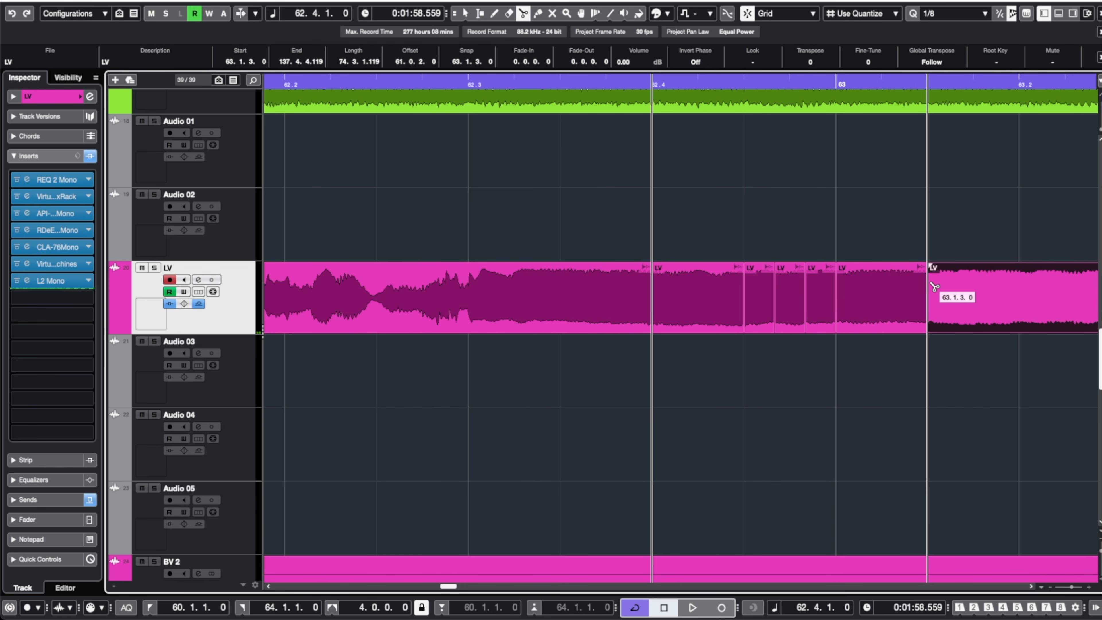
Set the grid to 1/16 and split the vocal event at 63.1.4 and 63.2.1.
{"action": "left_click", "coordinate": [960, 14]}
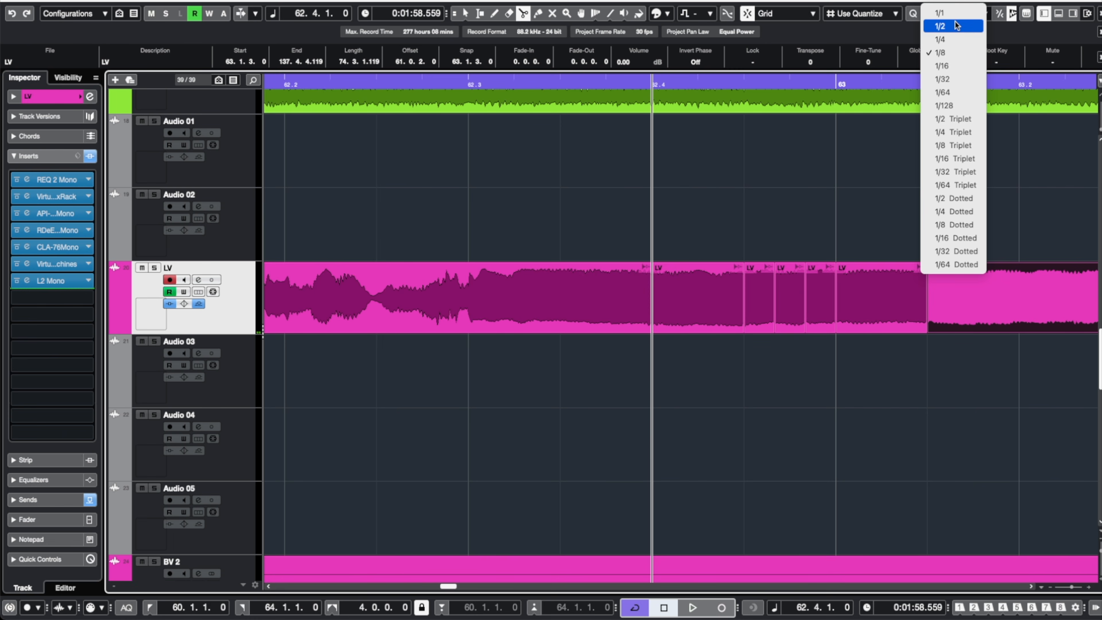
{"action": "left_click", "coordinate": [947, 65]}
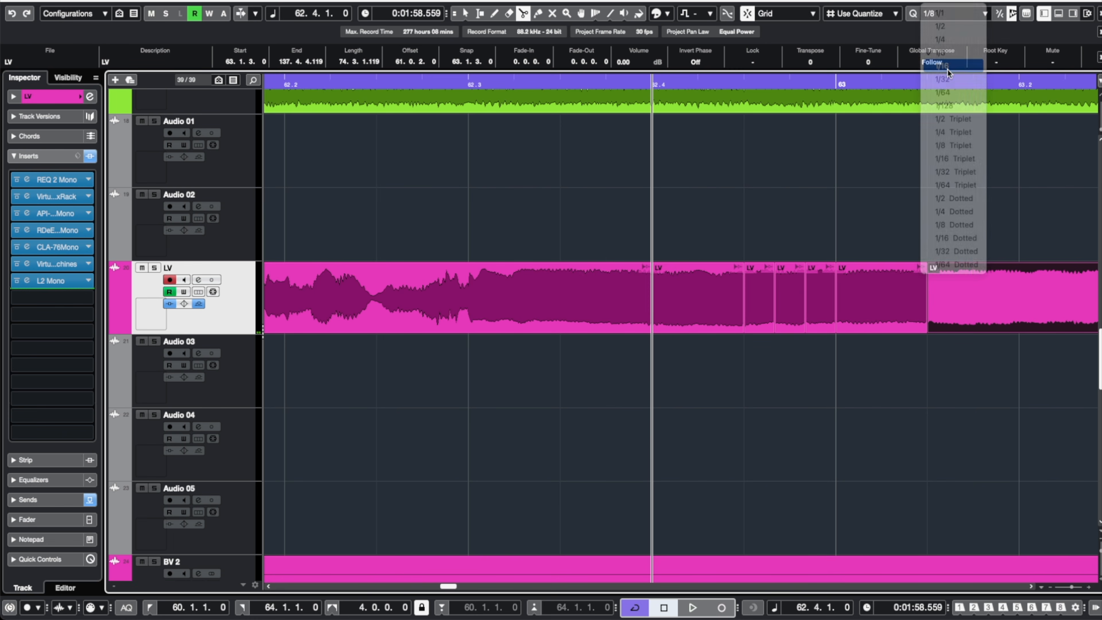
{"action": "left_click", "coordinate": [975, 296]}
{"action": "left_click", "coordinate": [1021, 298]}
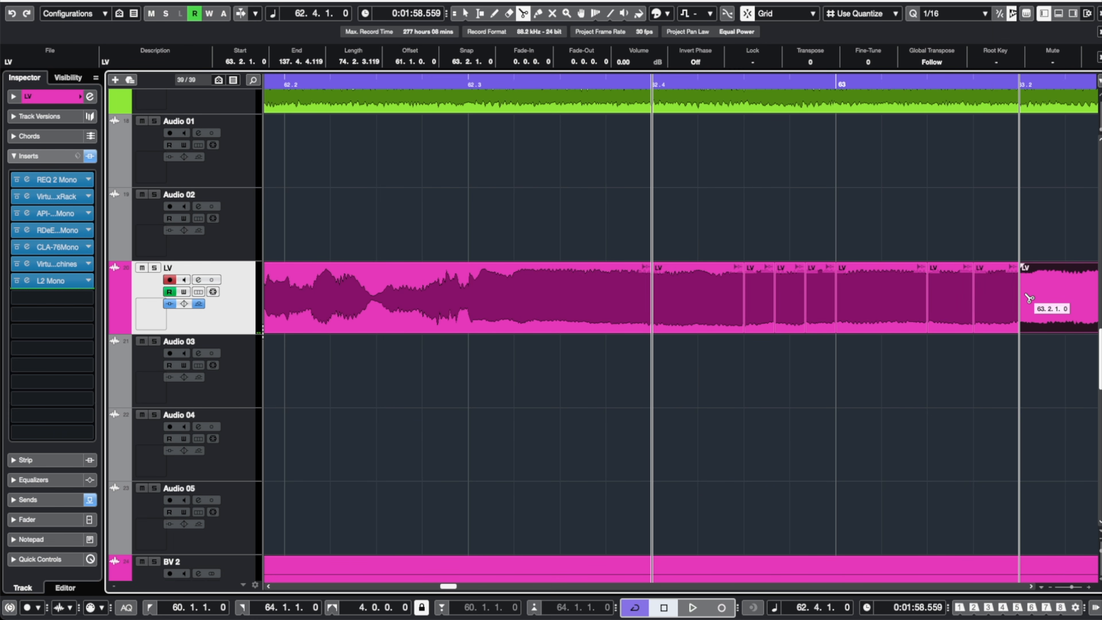
Set the quantize grid to 1/16 Triplet again.
{"action": "scroll", "coordinate": [1029, 298], "scroll_direction": "right", "scroll_amount": 6}
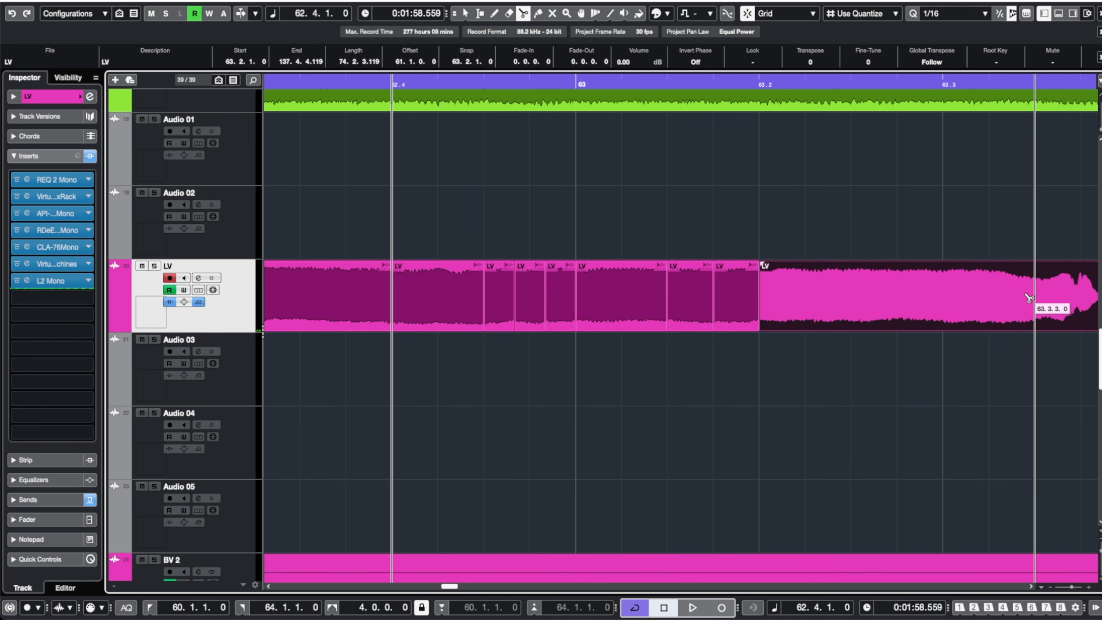
{"action": "left_click", "coordinate": [967, 14]}
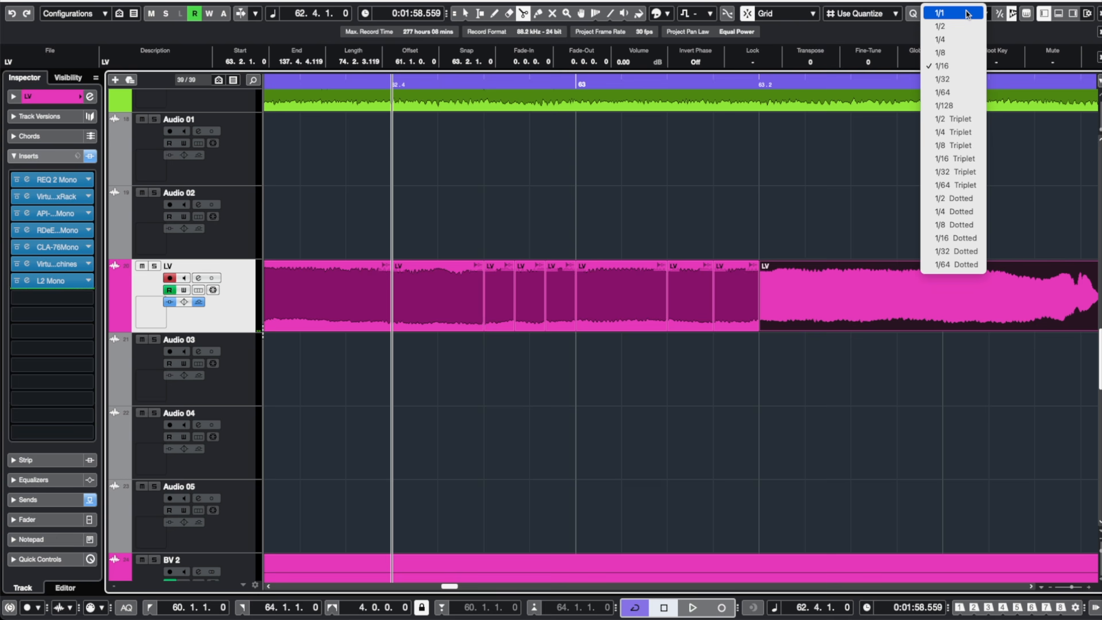
{"action": "left_click", "coordinate": [963, 158]}
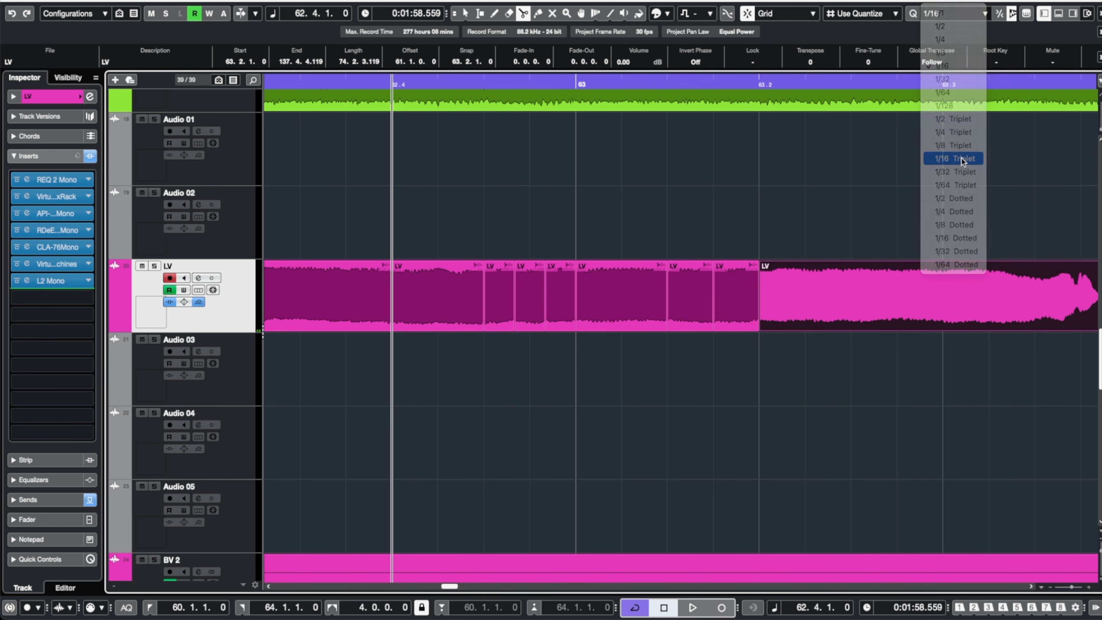
Split the vocal event at six consecutive 1/16-triplet positions from 63.2.1.80 to 63.3.1.
{"action": "left_click", "coordinate": [789, 312]}
{"action": "left_click", "coordinate": [820, 309]}
{"action": "left_click", "coordinate": [850, 304]}
{"action": "left_click", "coordinate": [882, 299]}
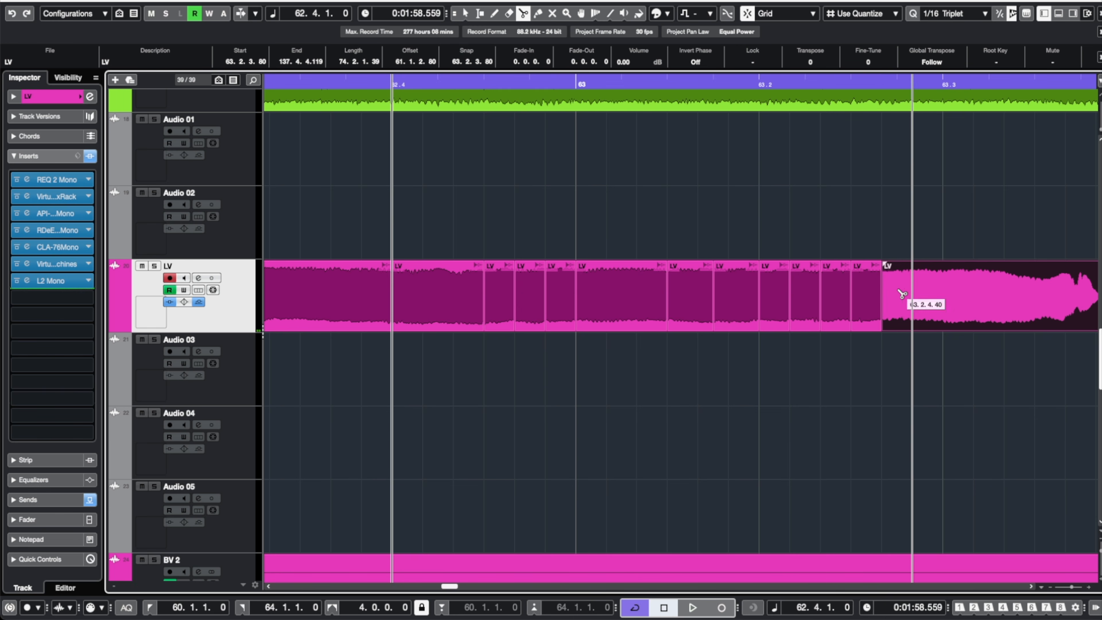
{"action": "left_click", "coordinate": [912, 293]}
{"action": "left_click", "coordinate": [944, 291]}
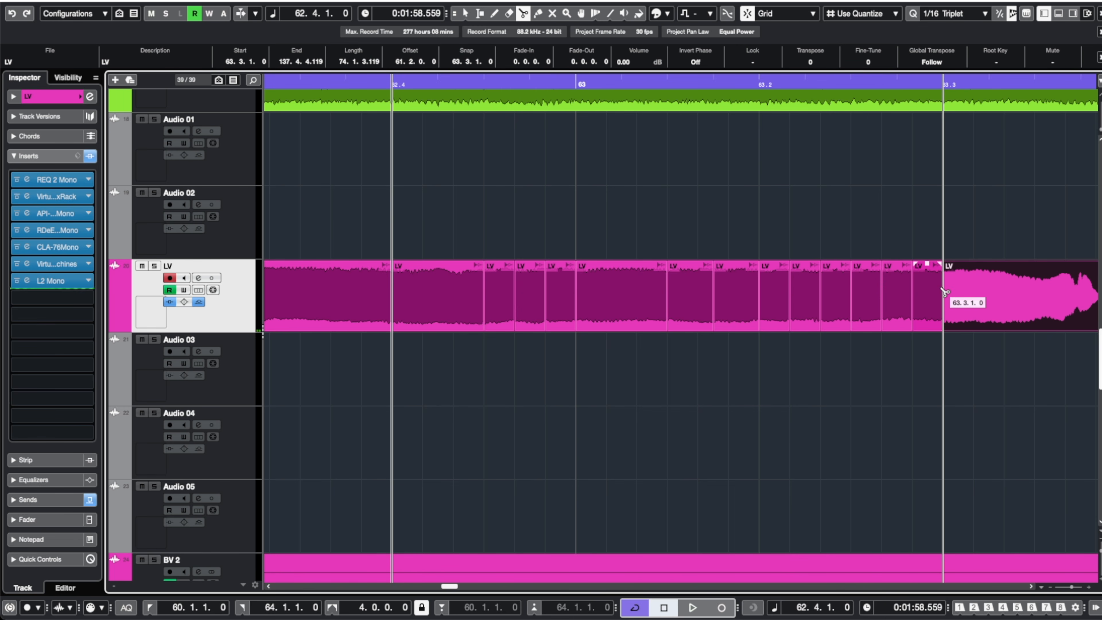
Return to the left locator and set the quantize grid to 1/64.
{"action": "scroll", "coordinate": [944, 292], "scroll_direction": "down", "scroll_amount": 4}
{"action": "key", "text": "KP_1"}
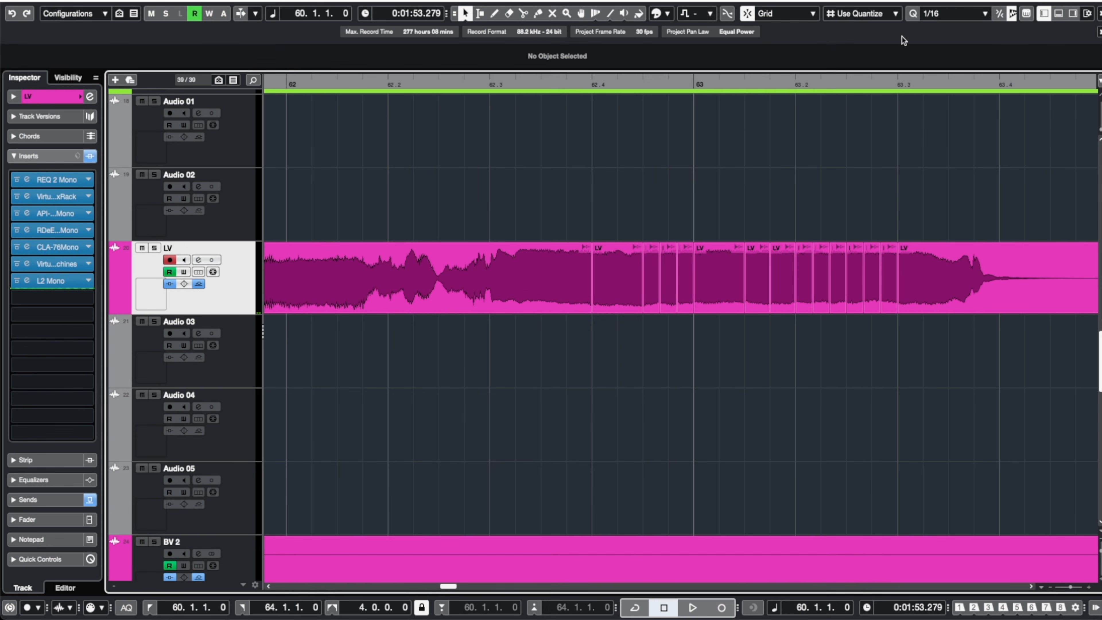
{"action": "left_click", "coordinate": [940, 13]}
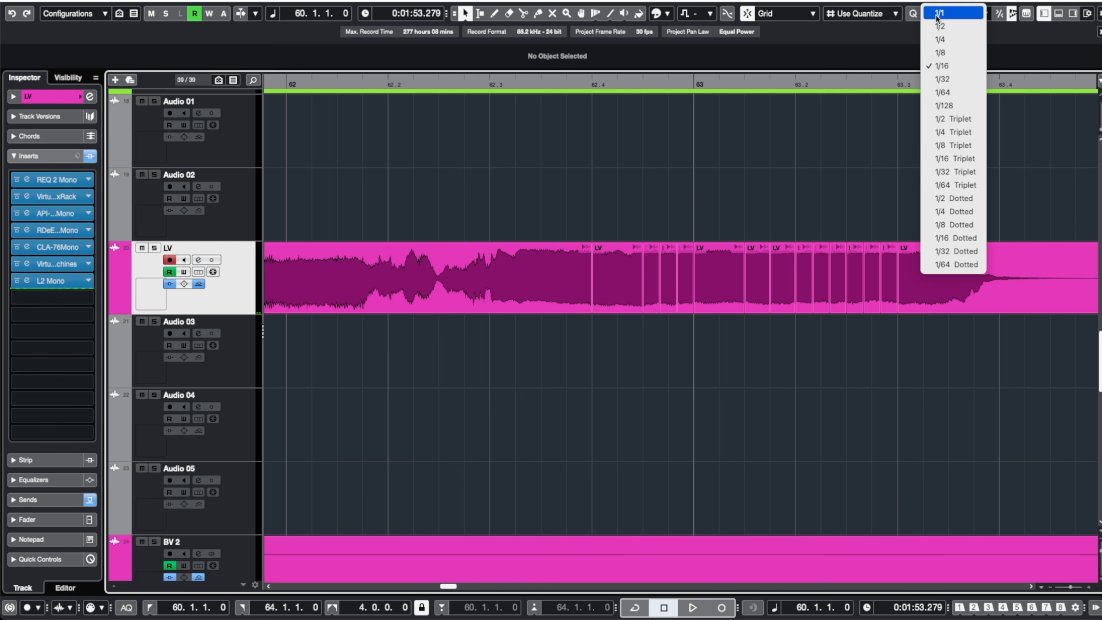
{"action": "left_click", "coordinate": [947, 91]}
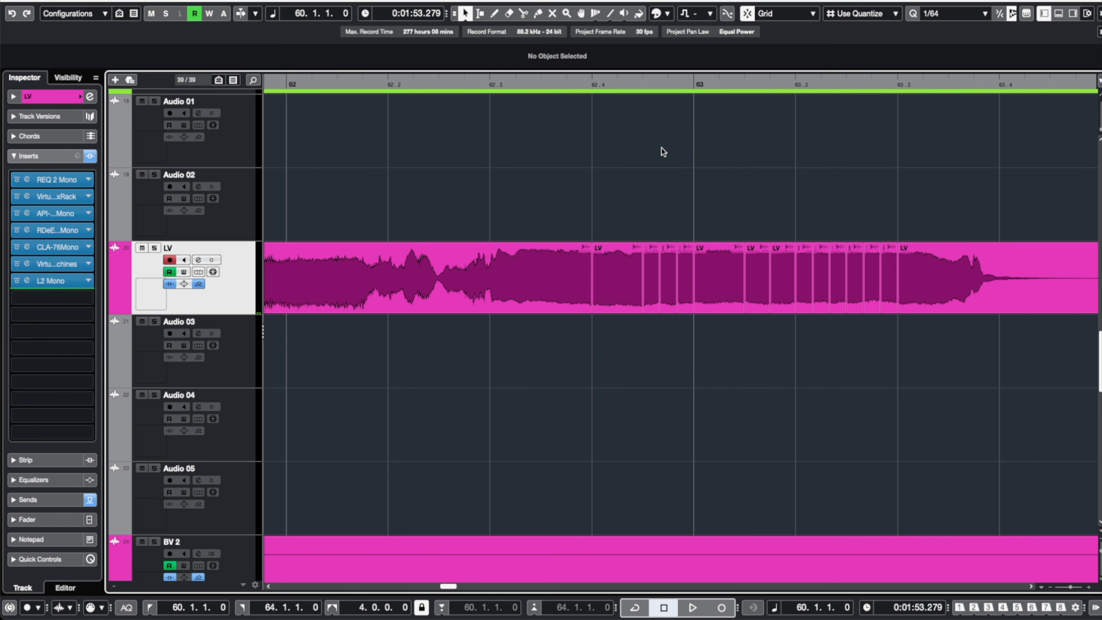
Select all the chopped vocal slices and shorten their ends slightly to leave small gaps between them.
{"action": "scroll", "coordinate": [644, 155], "scroll_direction": "up", "scroll_amount": 3}
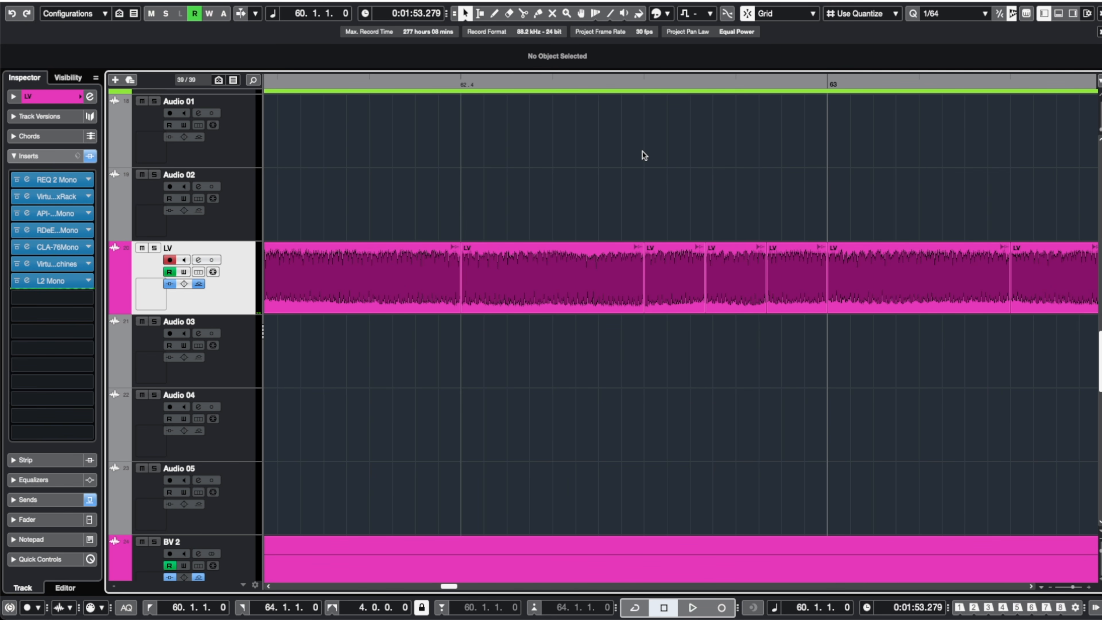
{"action": "scroll", "coordinate": [644, 156], "scroll_direction": "down", "scroll_amount": 3}
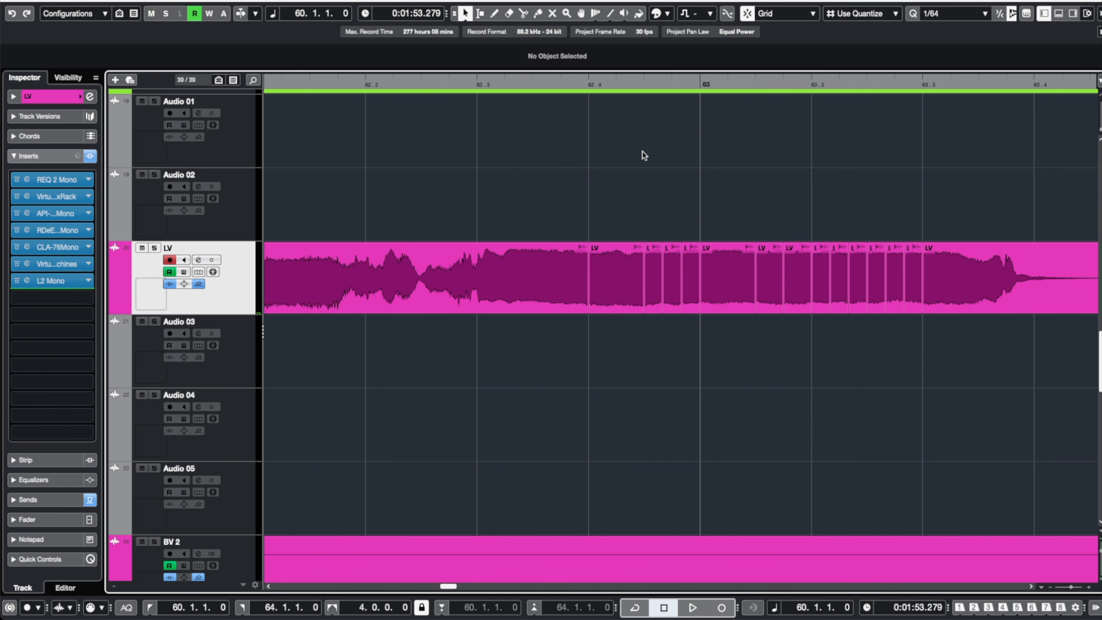
{"action": "left_click_drag", "start_coordinate": [540, 192], "coordinate": [914, 332]}
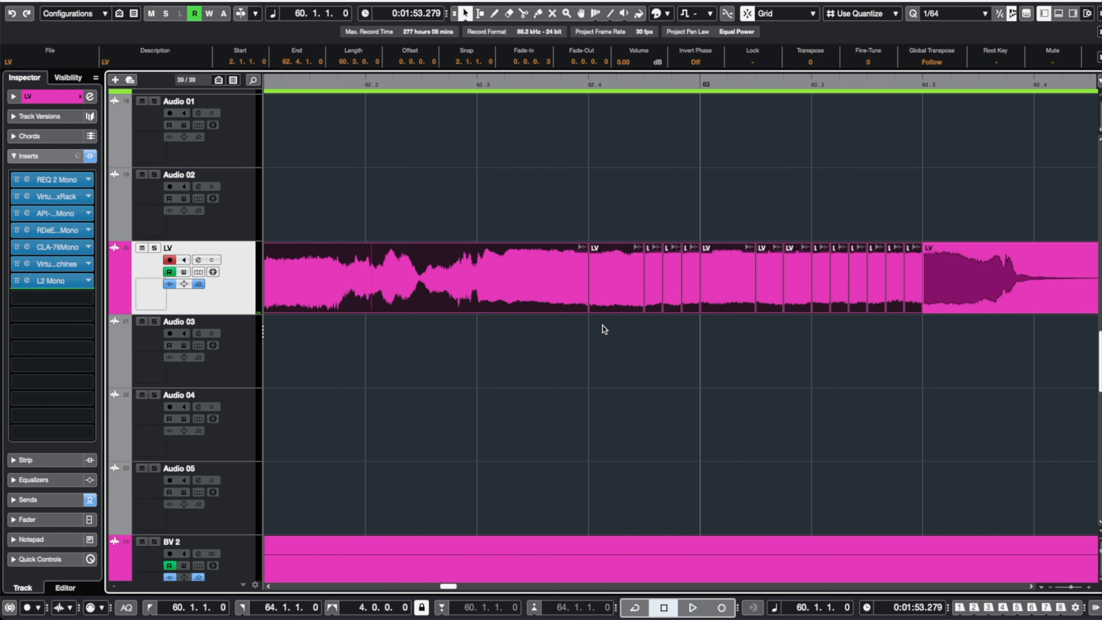
{"action": "scroll", "coordinate": [588, 324], "scroll_direction": "up", "scroll_amount": 5}
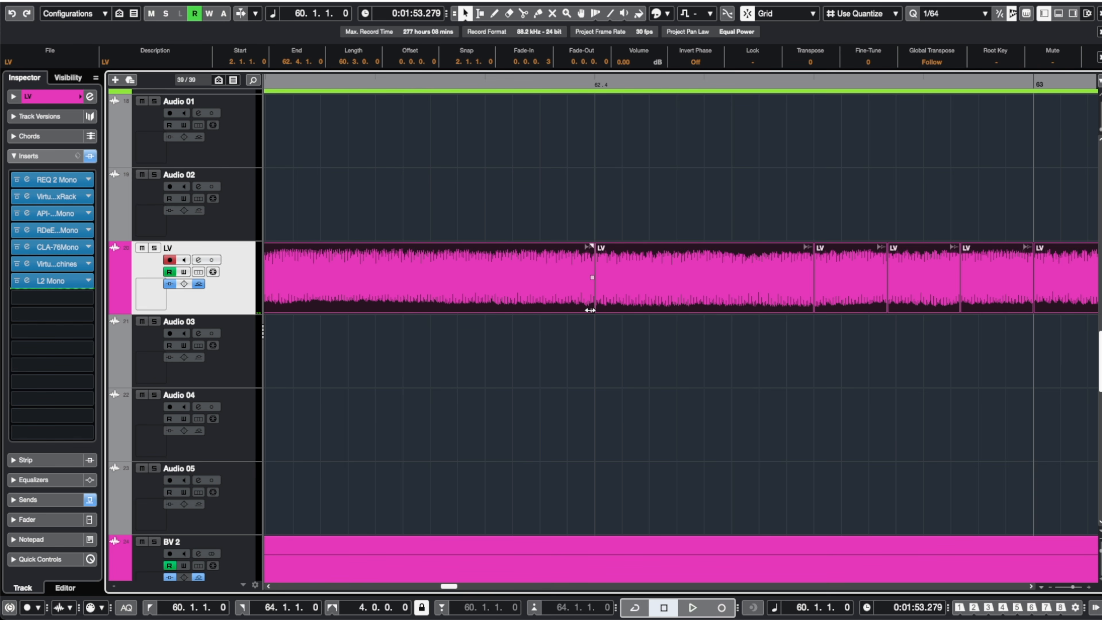
{"action": "left_click_drag", "start_coordinate": [590, 310], "coordinate": [574, 310]}
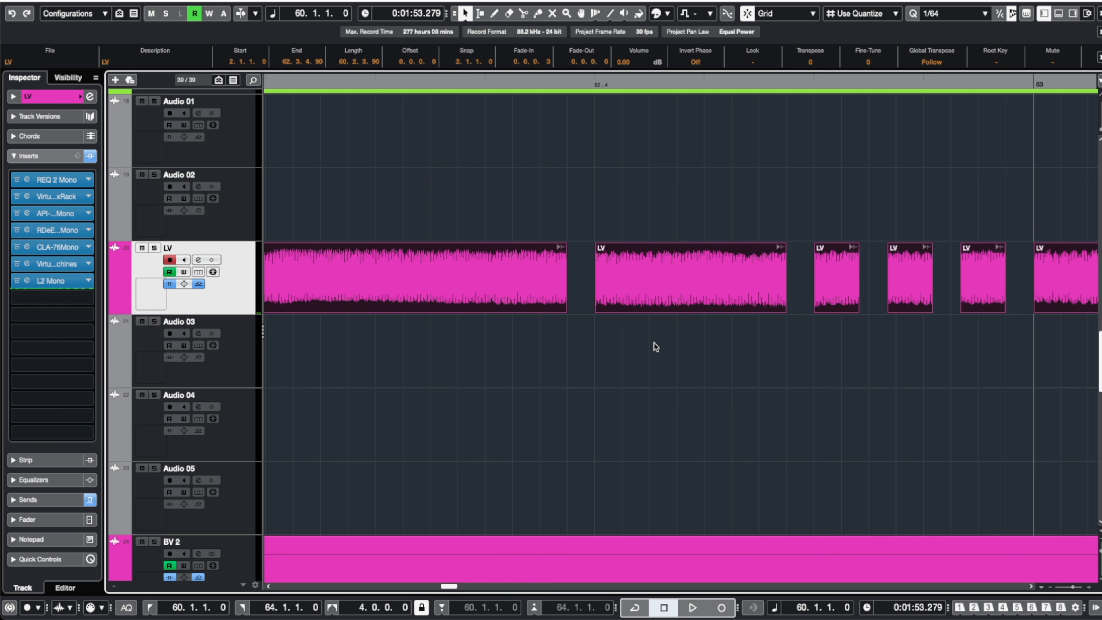
Reselect the vocal slices and set short fades of about 0.0.0.4 in and 0.0.0.2 out.
{"action": "scroll", "coordinate": [654, 342], "scroll_direction": "down", "scroll_amount": 5}
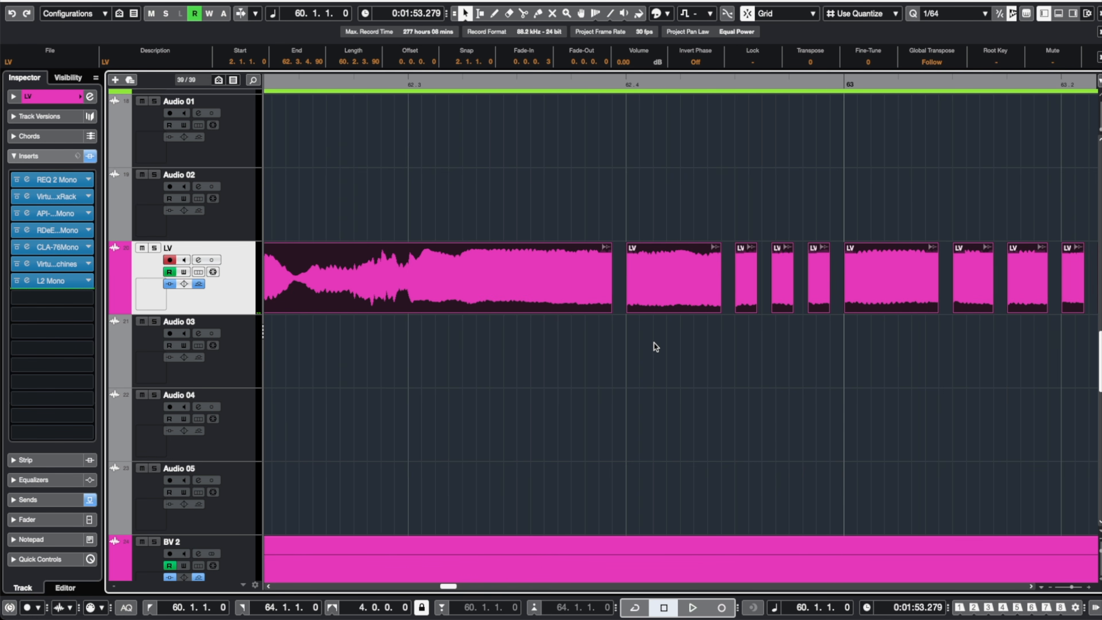
{"action": "scroll", "coordinate": [654, 343], "scroll_direction": "down", "scroll_amount": 5}
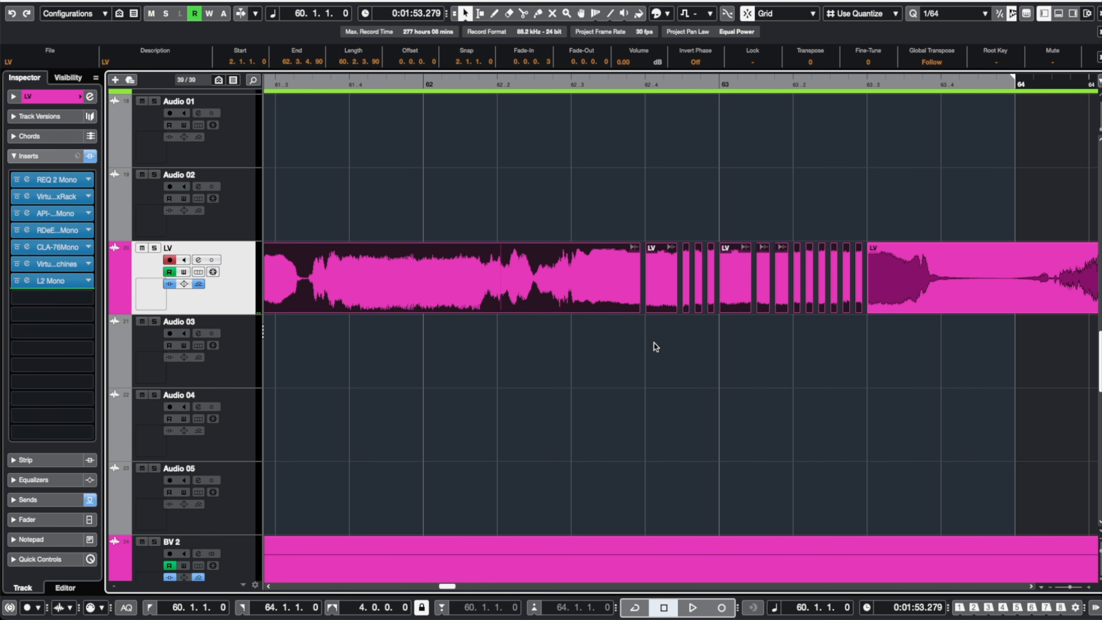
{"action": "left_click_drag", "start_coordinate": [610, 221], "coordinate": [888, 297]}
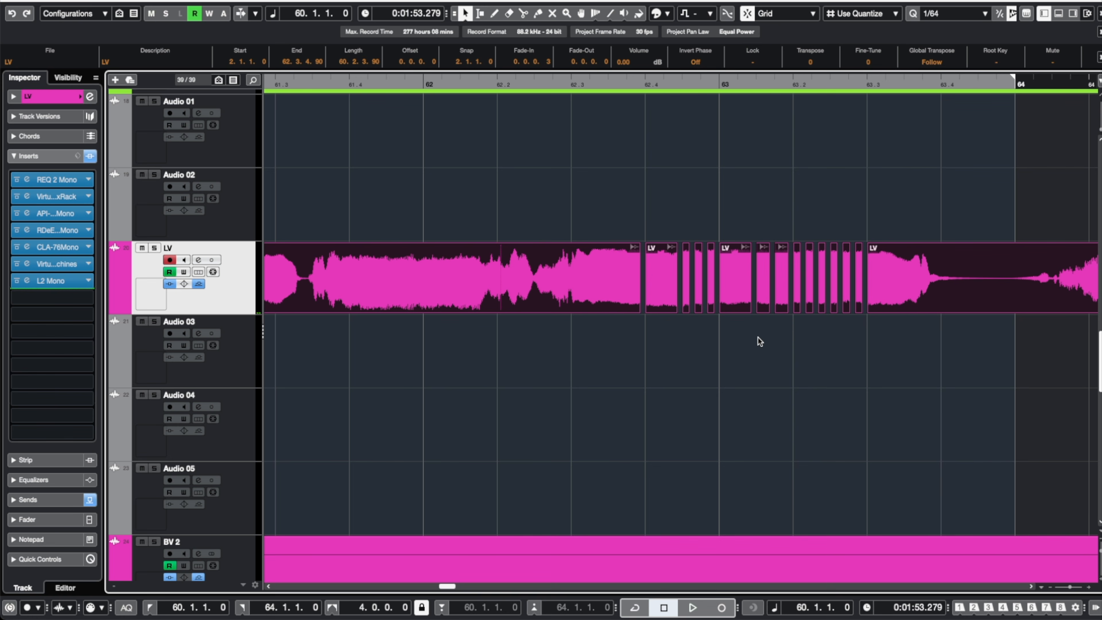
{"action": "scroll", "coordinate": [680, 328], "scroll_direction": "up", "scroll_amount": 5}
{"action": "scroll", "coordinate": [679, 328], "scroll_direction": "up", "scroll_amount": 3}
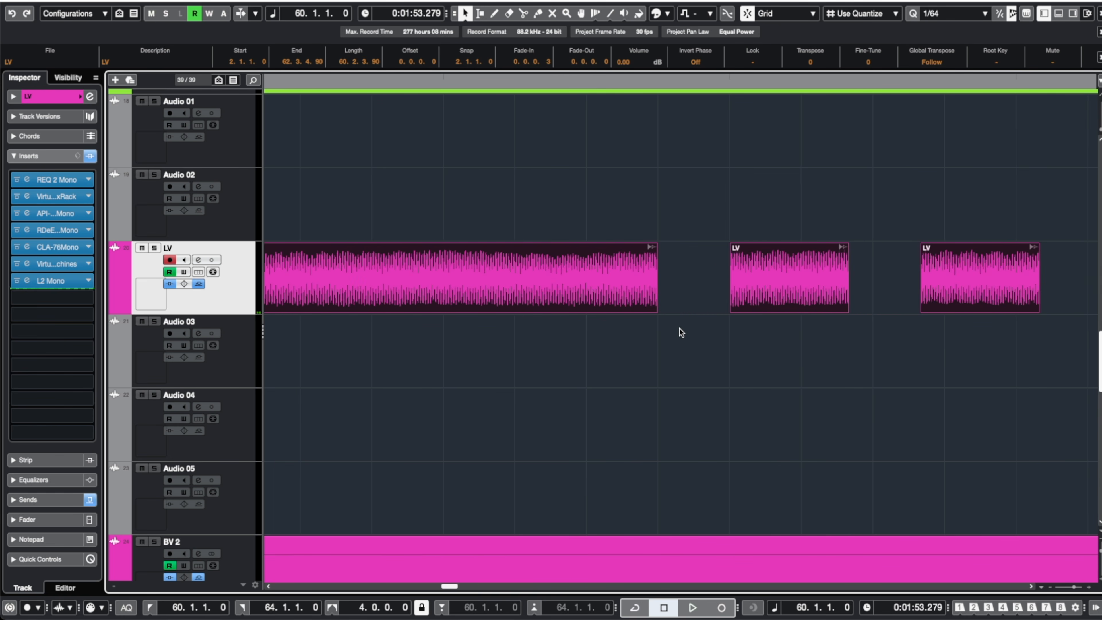
{"action": "left_click_drag", "start_coordinate": [733, 245], "coordinate": [733, 246]}
{"action": "left_click_drag", "start_coordinate": [844, 246], "coordinate": [842, 246]}
Place the cursor at bar 58, solo the LV track, and play back the chopped section.
{"action": "scroll", "coordinate": [685, 279], "scroll_direction": "up", "scroll_amount": 6}
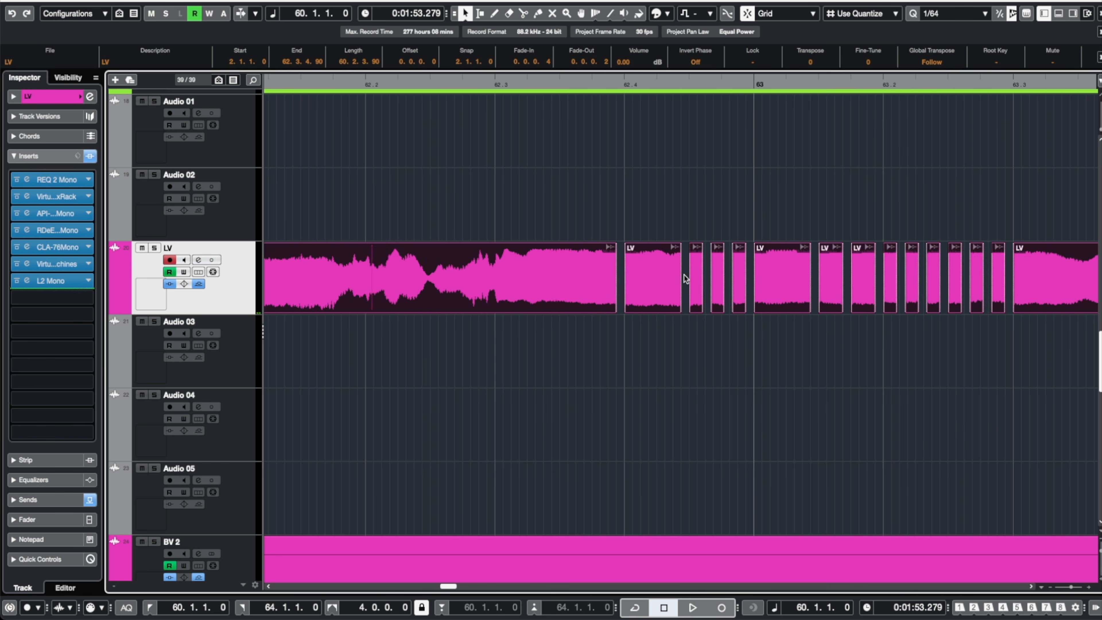
{"action": "scroll", "coordinate": [685, 278], "scroll_direction": "down", "scroll_amount": 2}
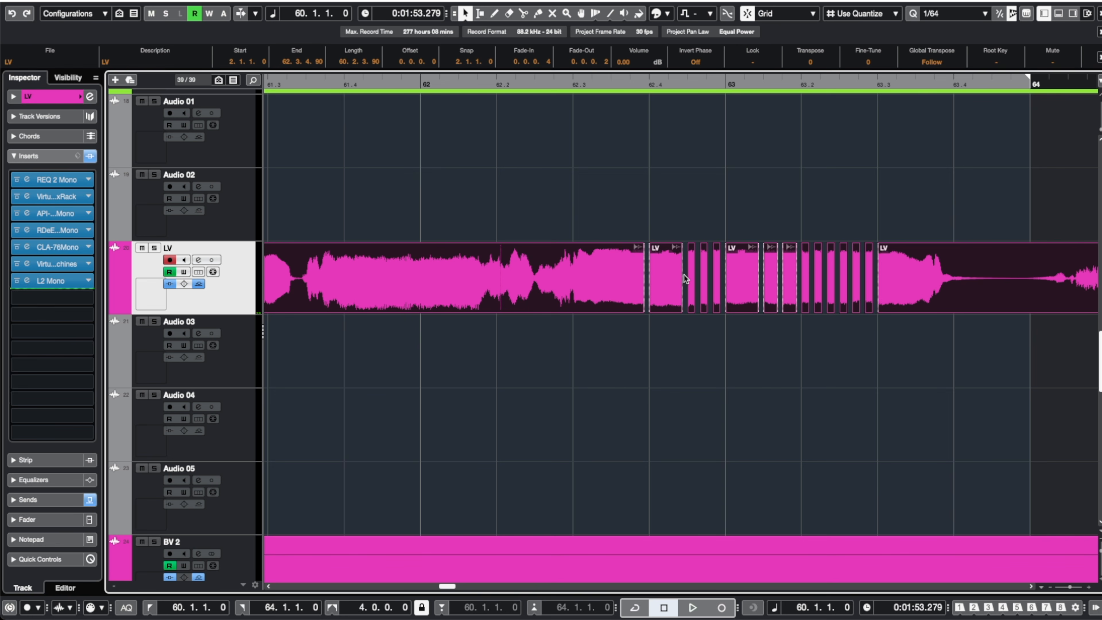
{"action": "scroll", "coordinate": [685, 279], "scroll_direction": "down", "scroll_amount": 2}
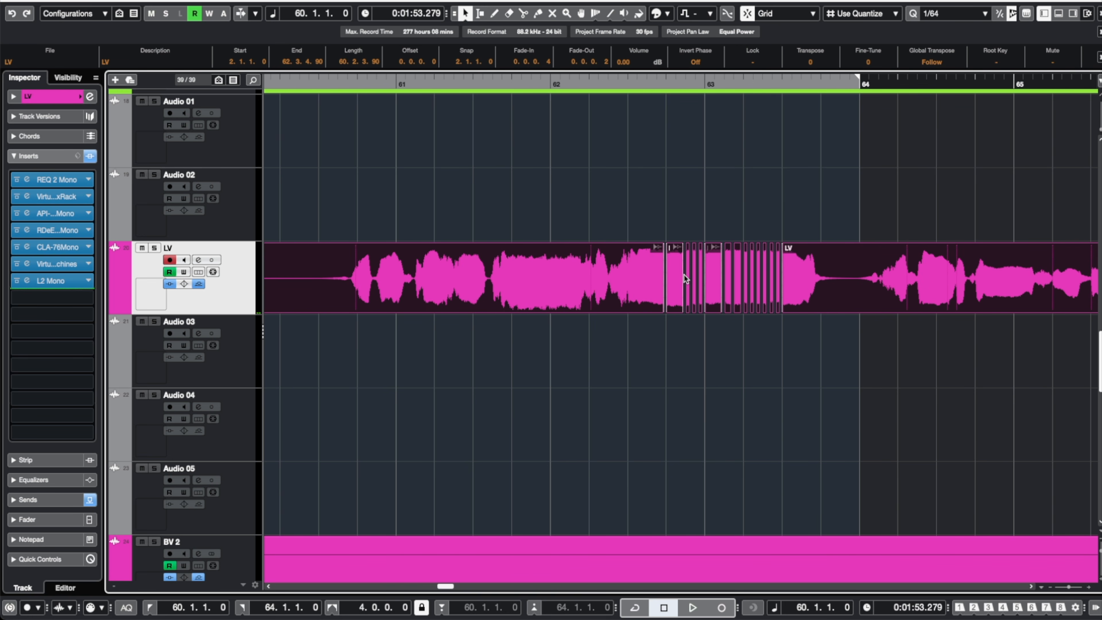
{"action": "scroll", "coordinate": [685, 278], "scroll_direction": "down", "scroll_amount": 3}
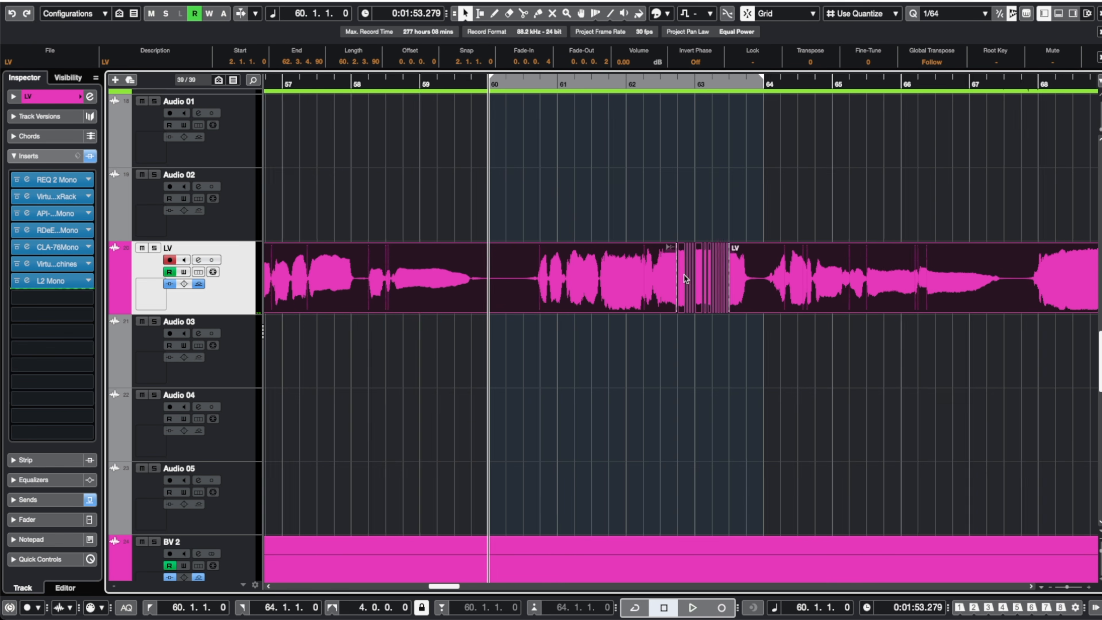
{"action": "left_click", "coordinate": [393, 80]}
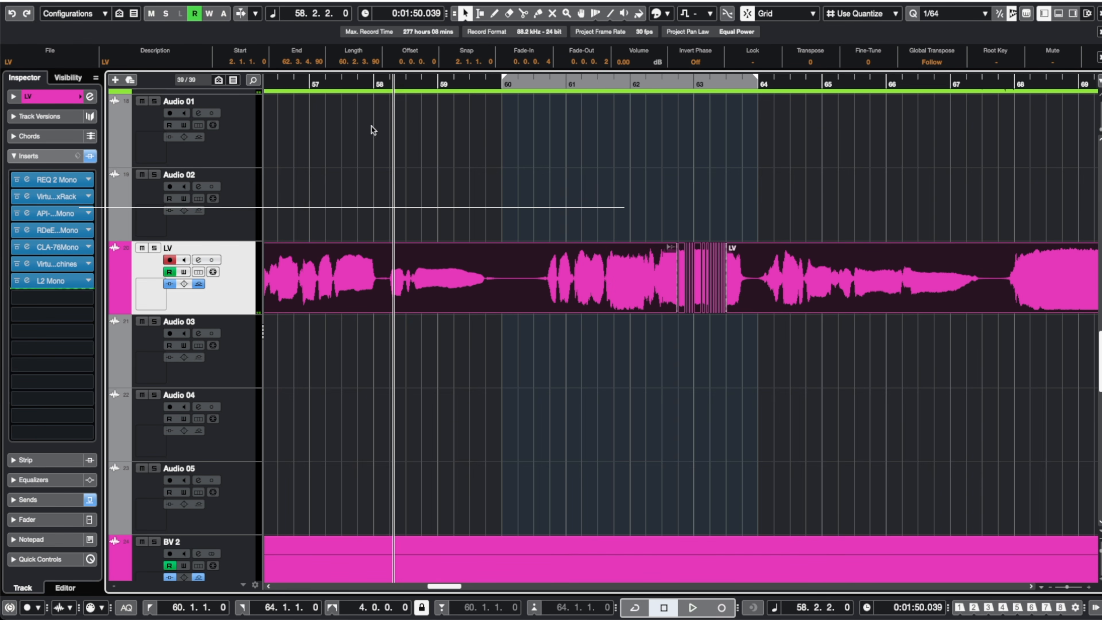
{"action": "left_click", "coordinate": [154, 248]}
{"action": "key", "text": "space"}
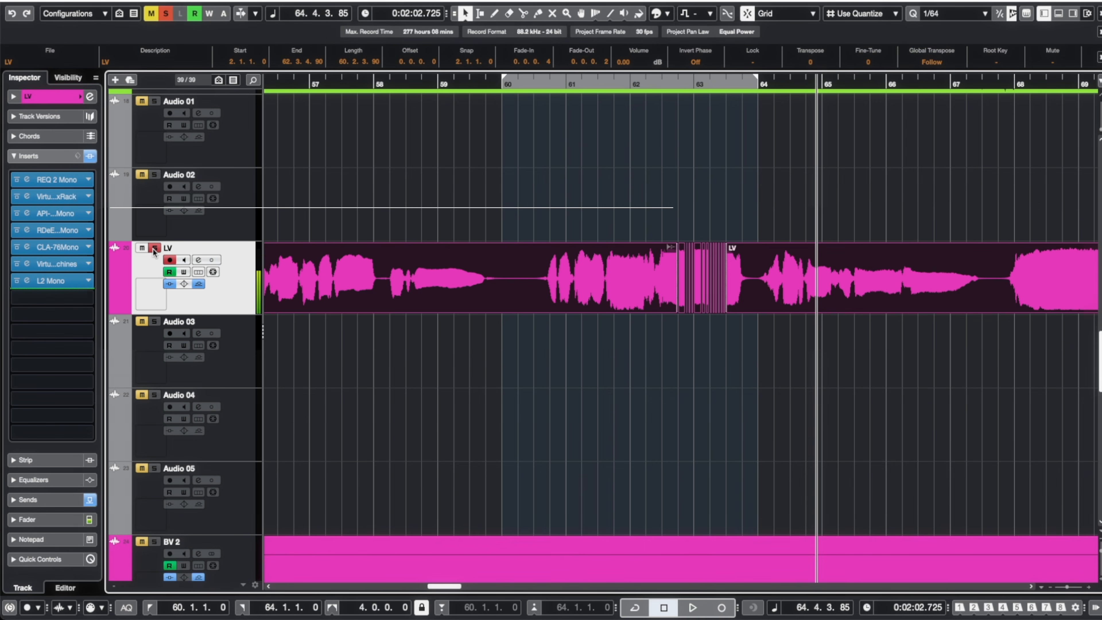
{"action": "key", "text": "space"}
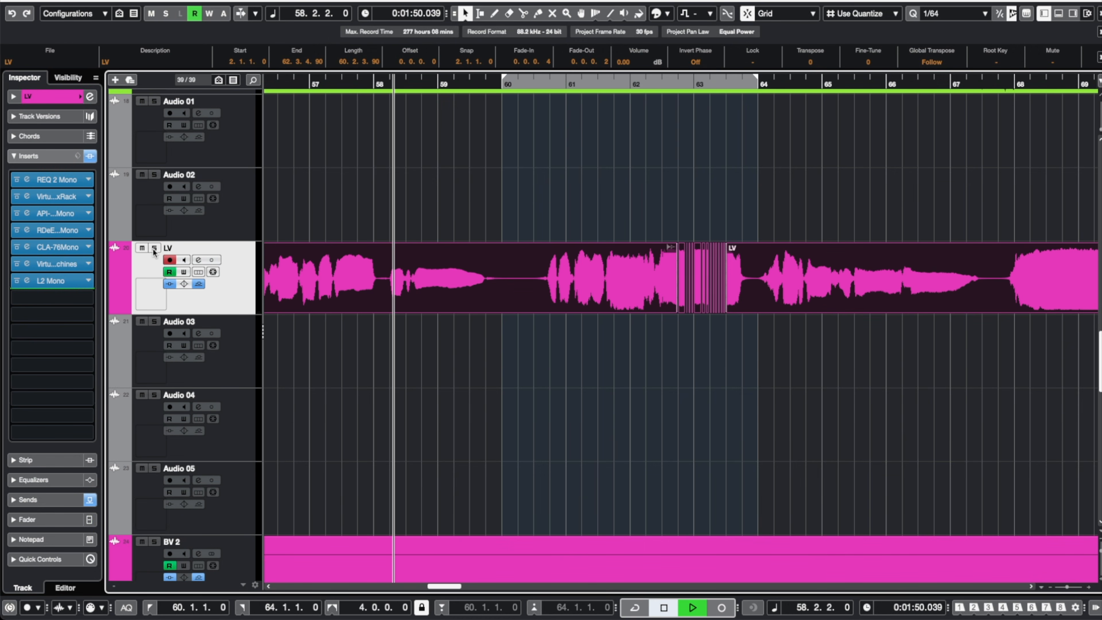